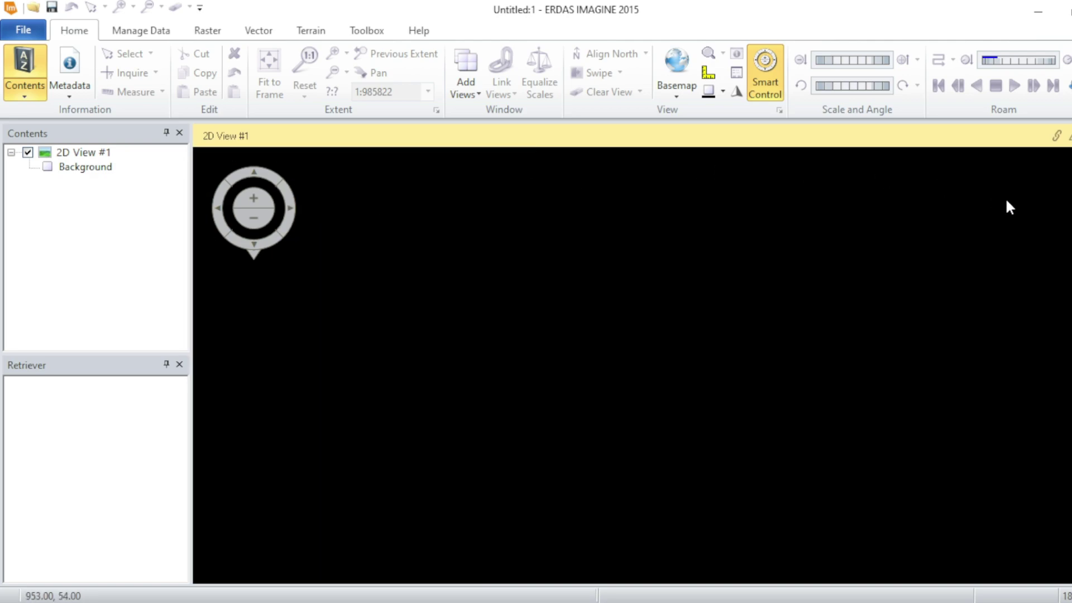
- Change the 2D View background to white, then set it back to black
right_click(452, 257)
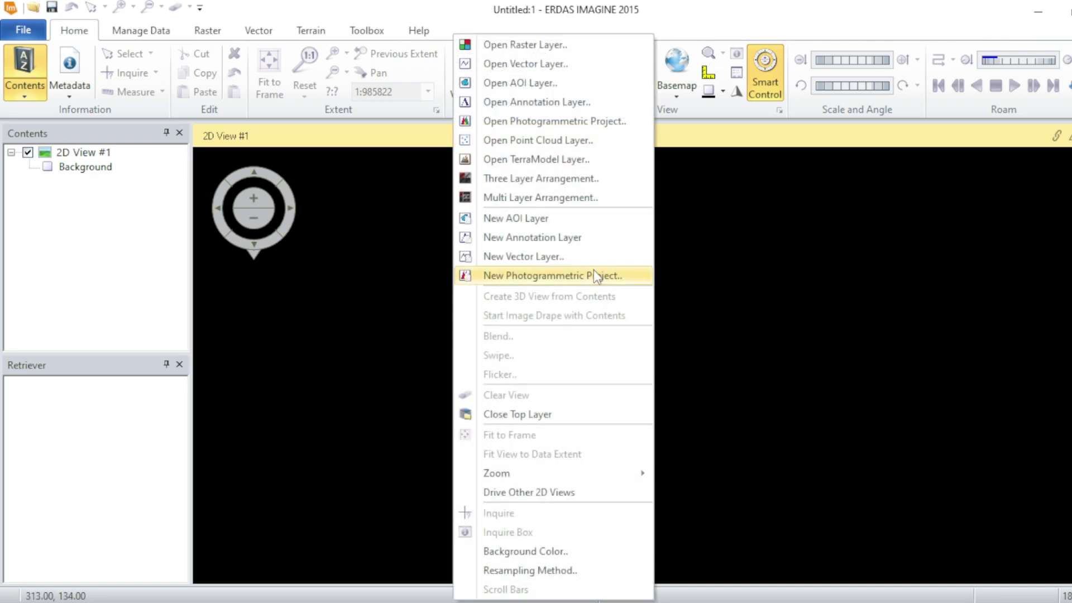
left_click(531, 553)
left_click(642, 306)
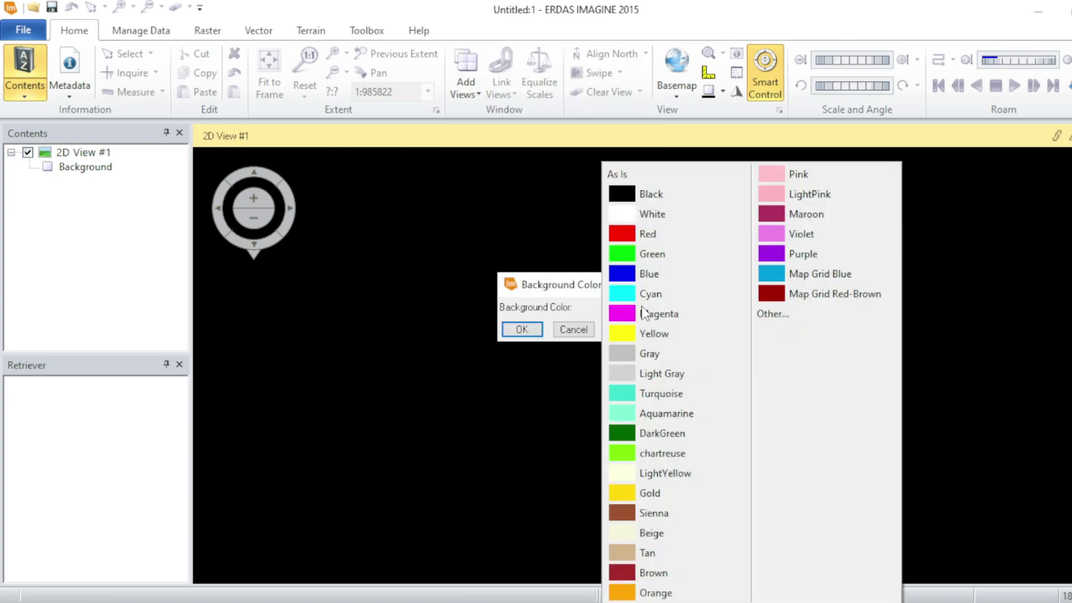
left_click(635, 222)
left_click(522, 329)
right_click(514, 258)
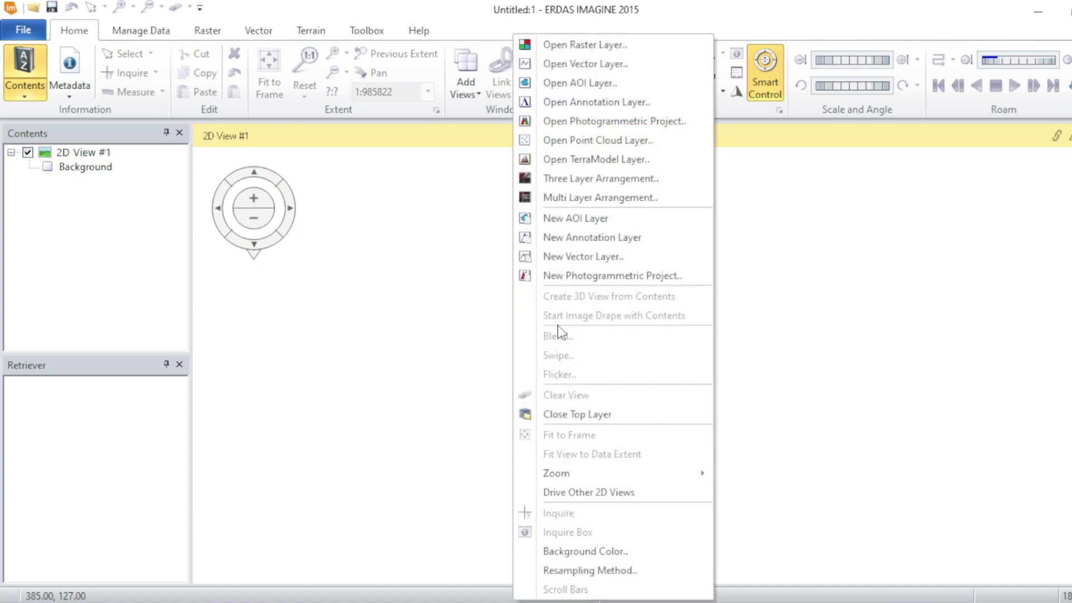
left_click(581, 553)
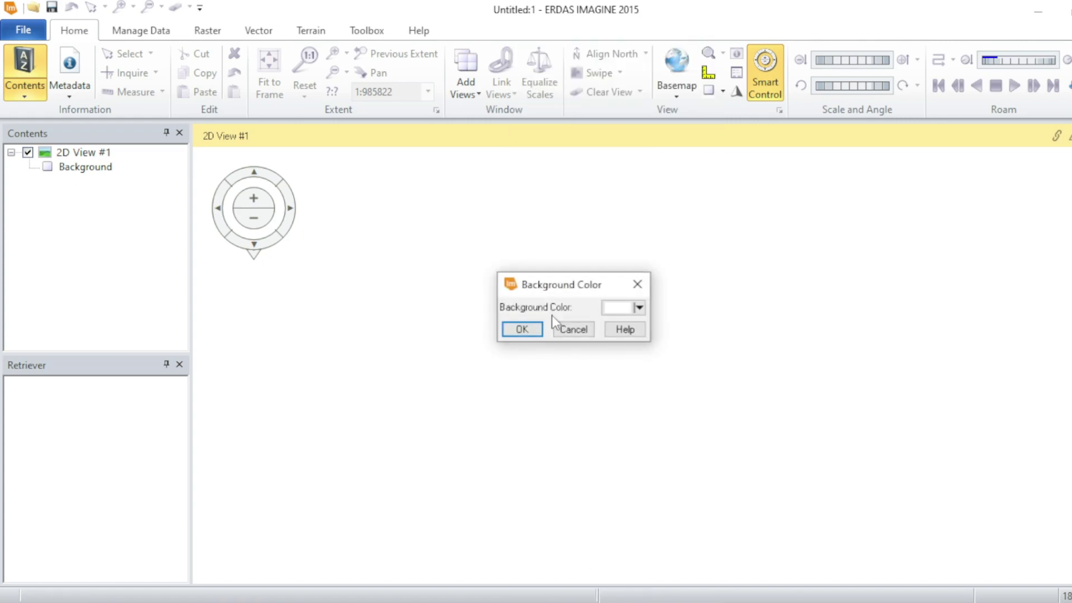
left_click(640, 307)
left_click(642, 192)
left_click(521, 329)
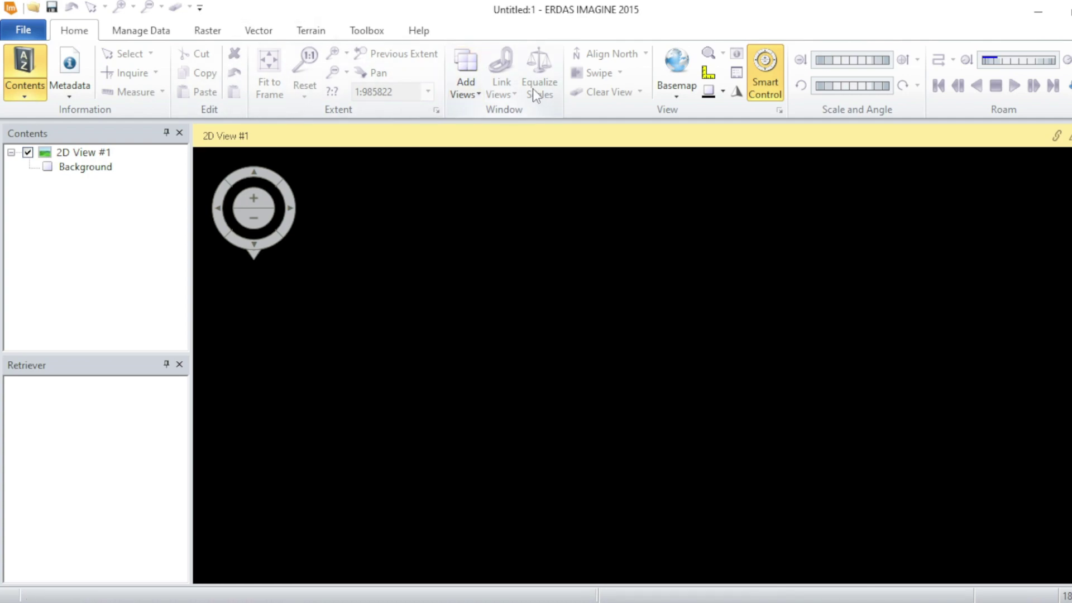
- Browse the Manage Data, Raster, Vector and Terrain tool sets in turn
left_click(150, 31)
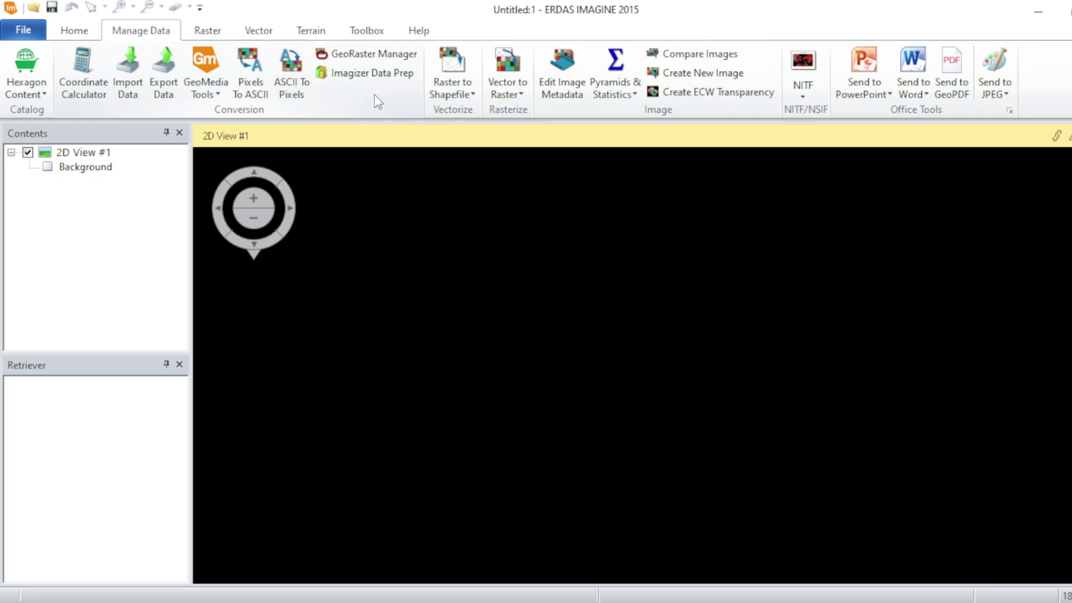
left_click(207, 31)
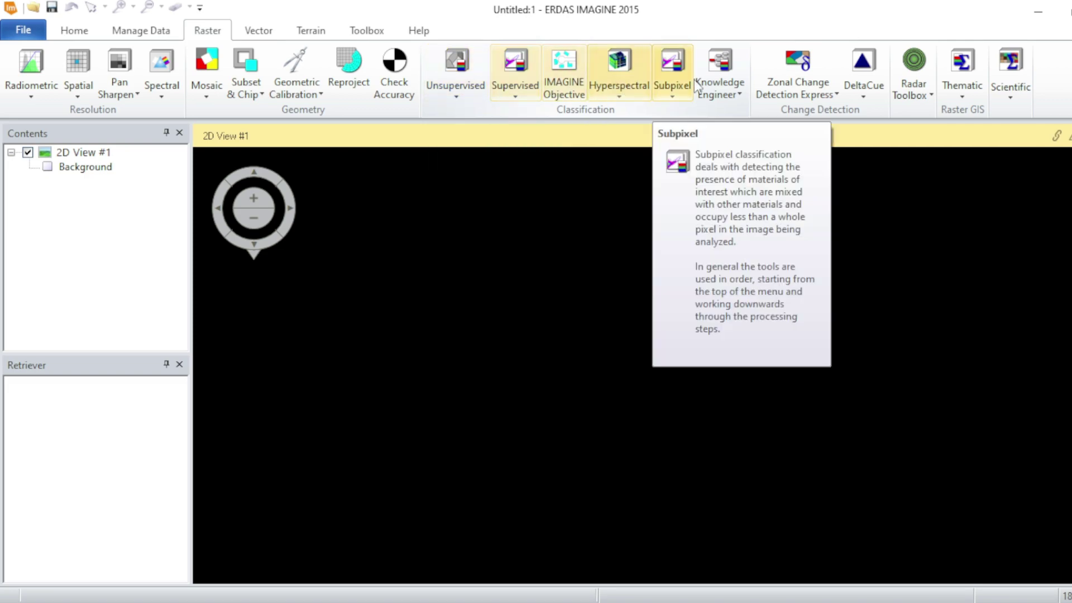
left_click(257, 33)
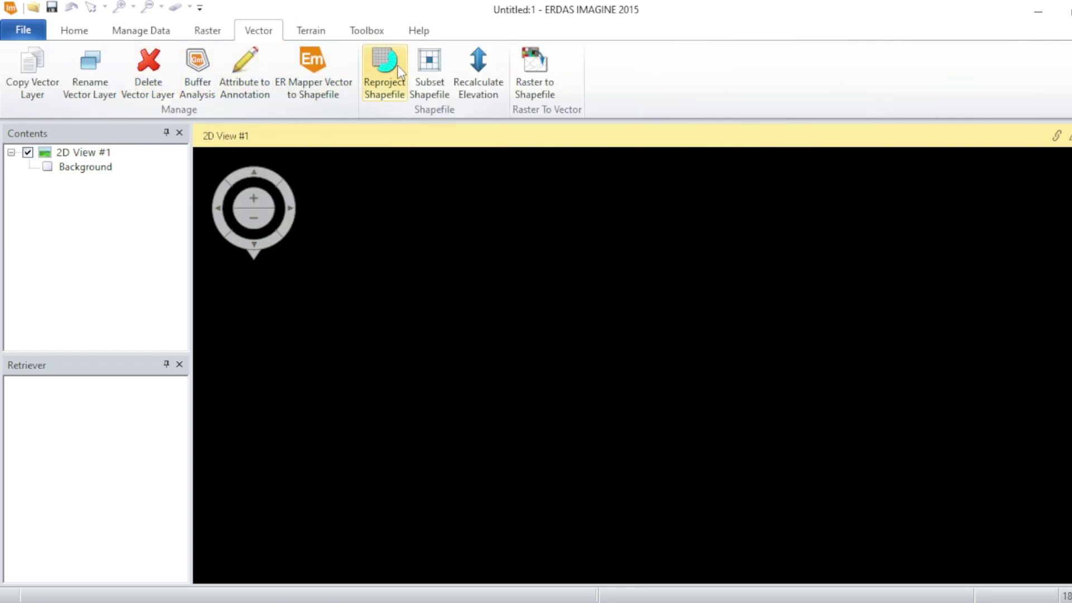
left_click(312, 32)
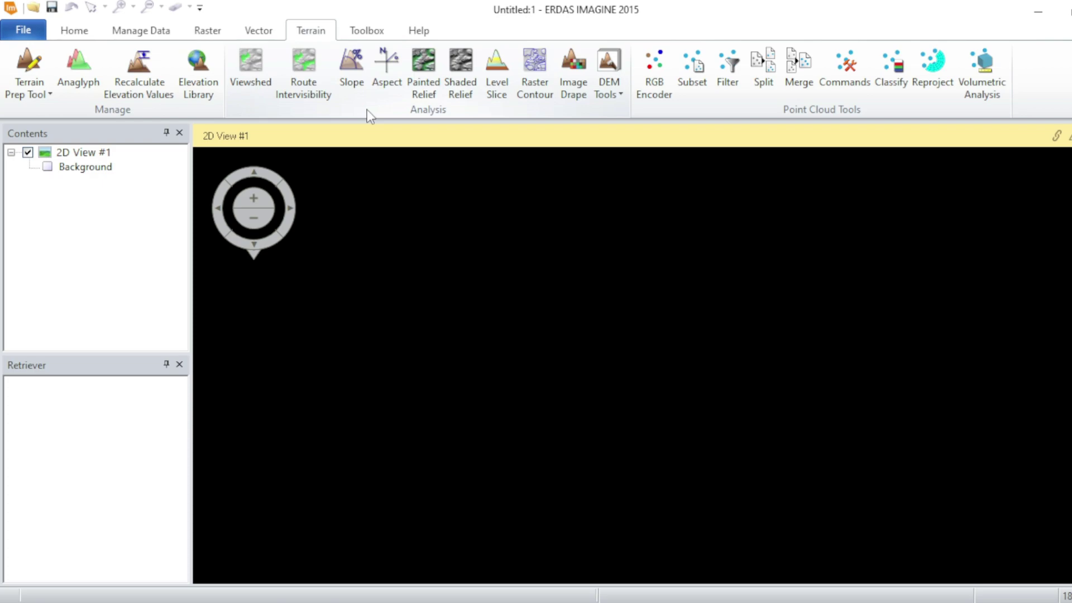
- Return to Home, then show the Manage Data import and export tools
left_click(74, 30)
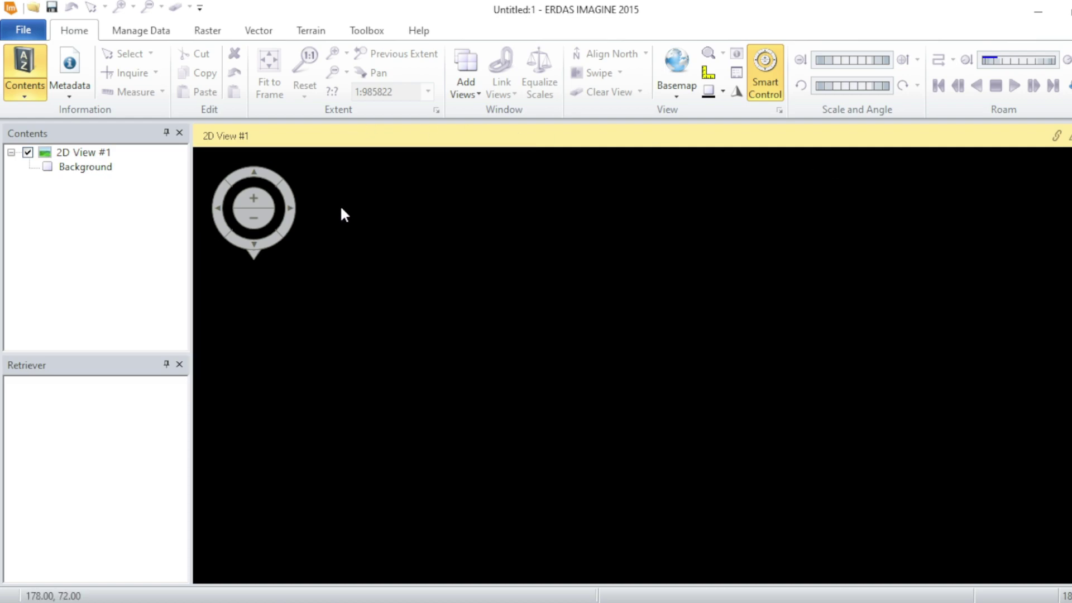
left_click(140, 31)
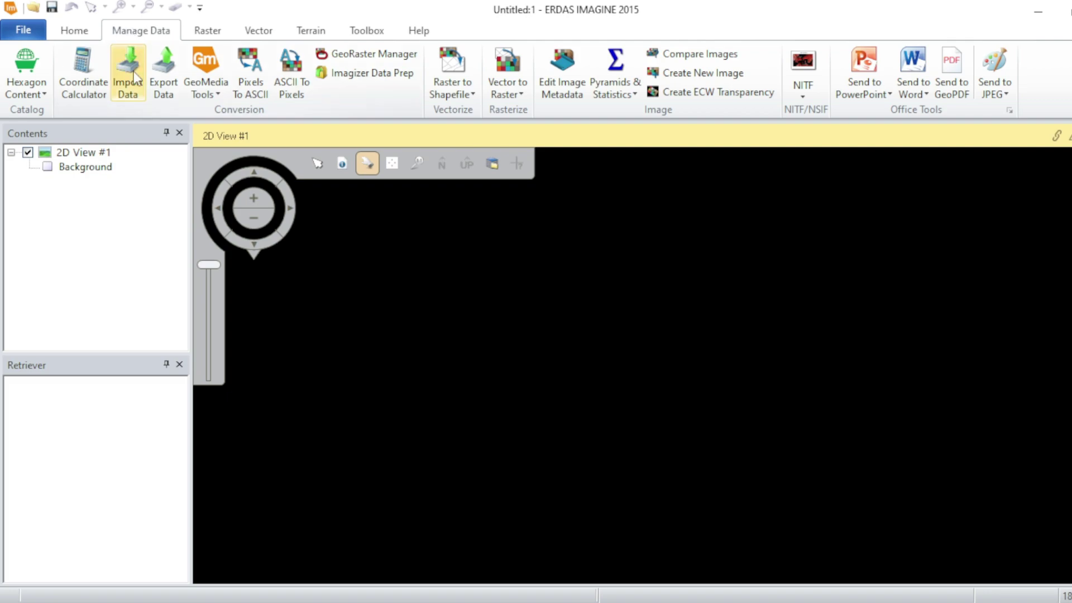
- Start an import and choose TIFF as the import format
left_click(136, 97)
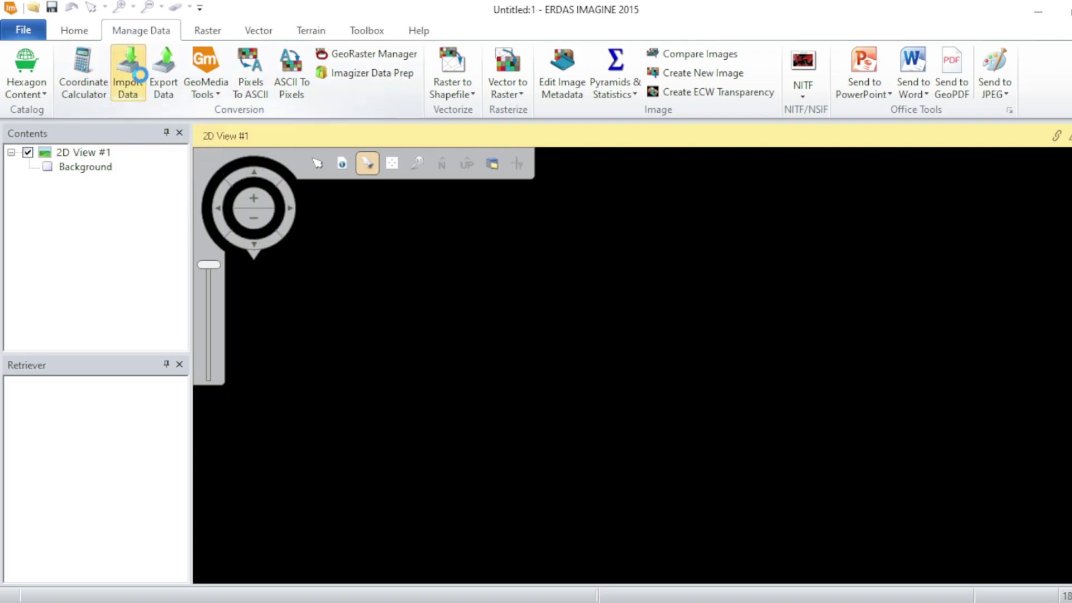
left_click(495, 44)
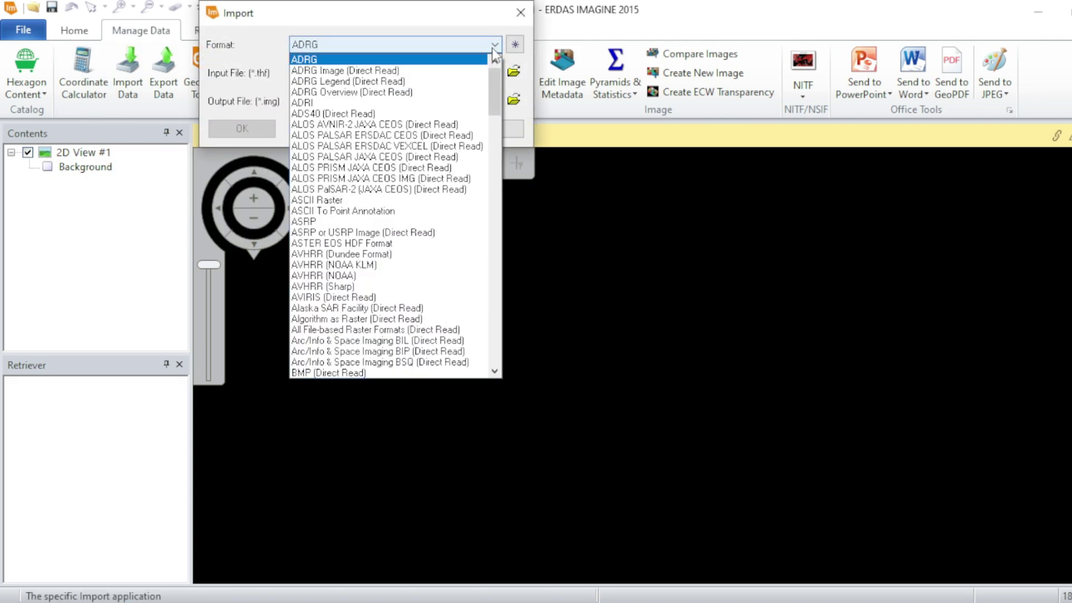
left_click_drag(494, 75, 493, 322)
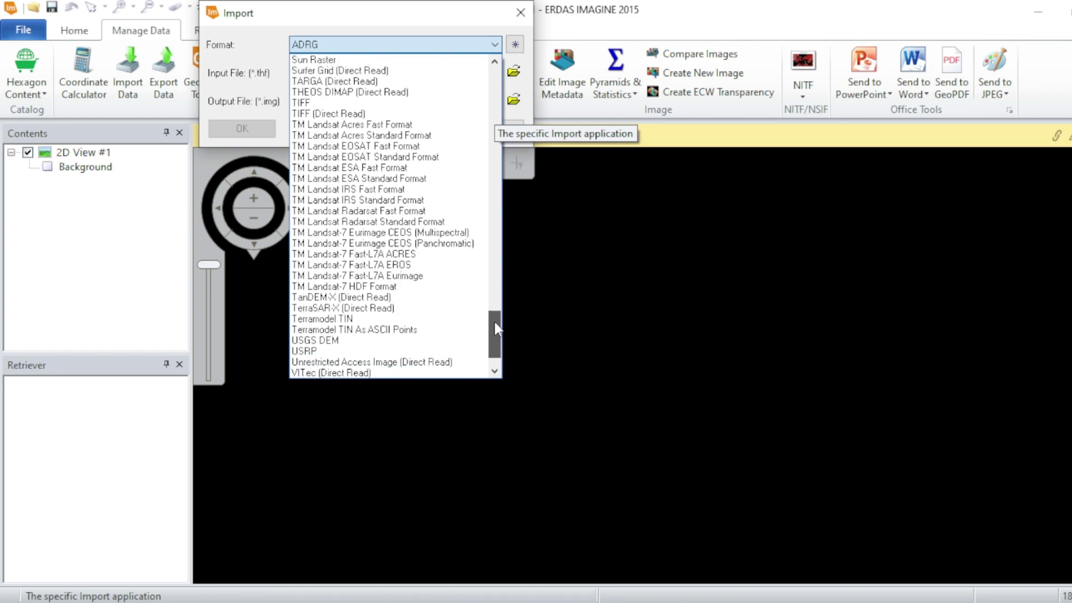
left_click(313, 104)
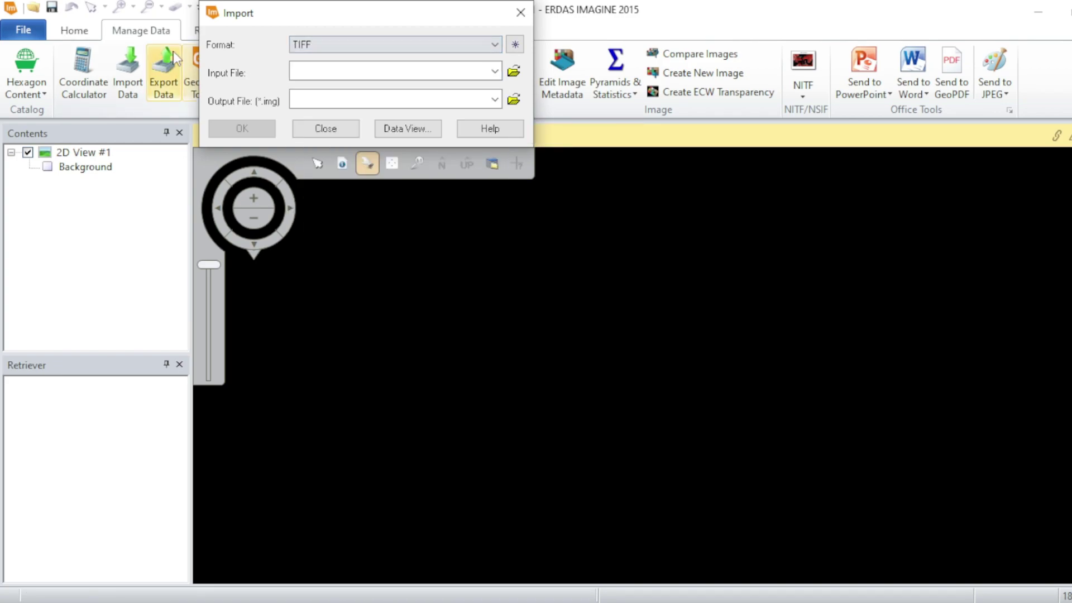
- Select the band 5 TIFF from D:\2008\New folder as the input, dismissing the compression error
left_click(513, 72)
left_click(413, 57)
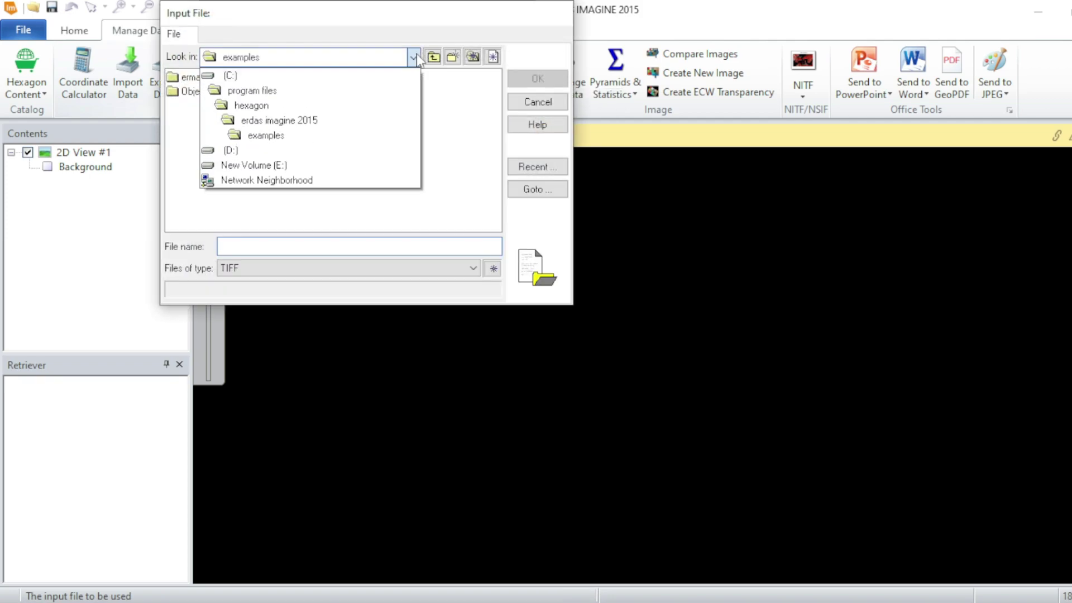
left_click(225, 151)
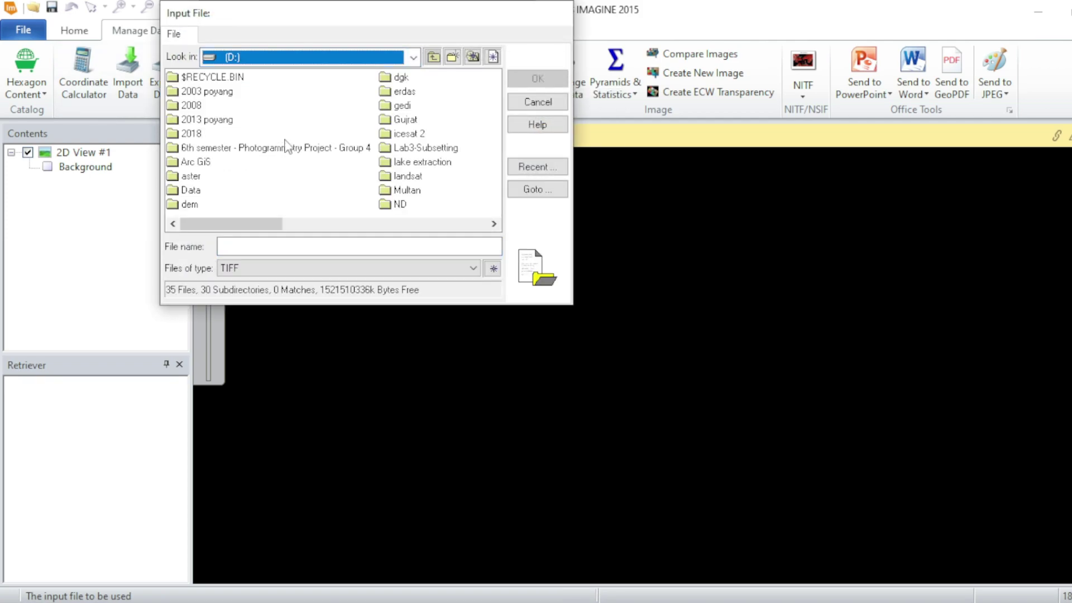
double_click(192, 106)
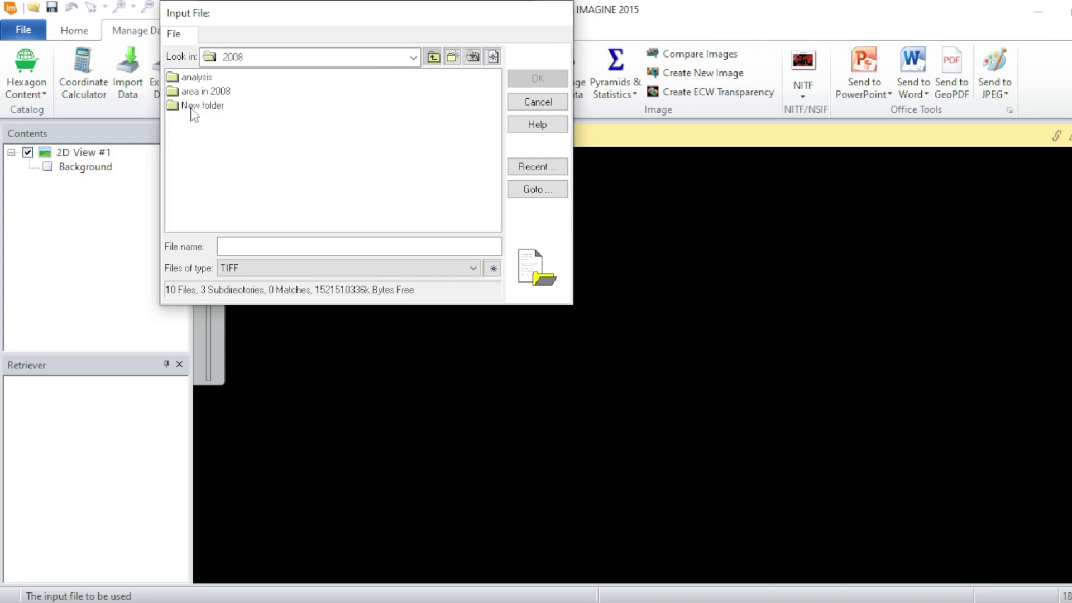
double_click(204, 106)
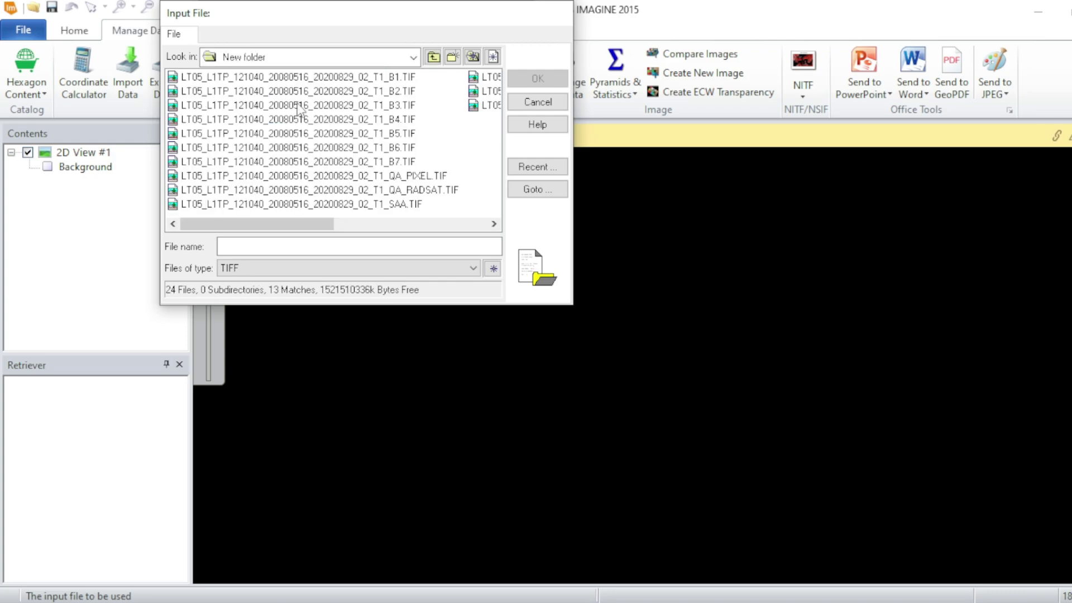
left_click(393, 134)
left_click(678, 339)
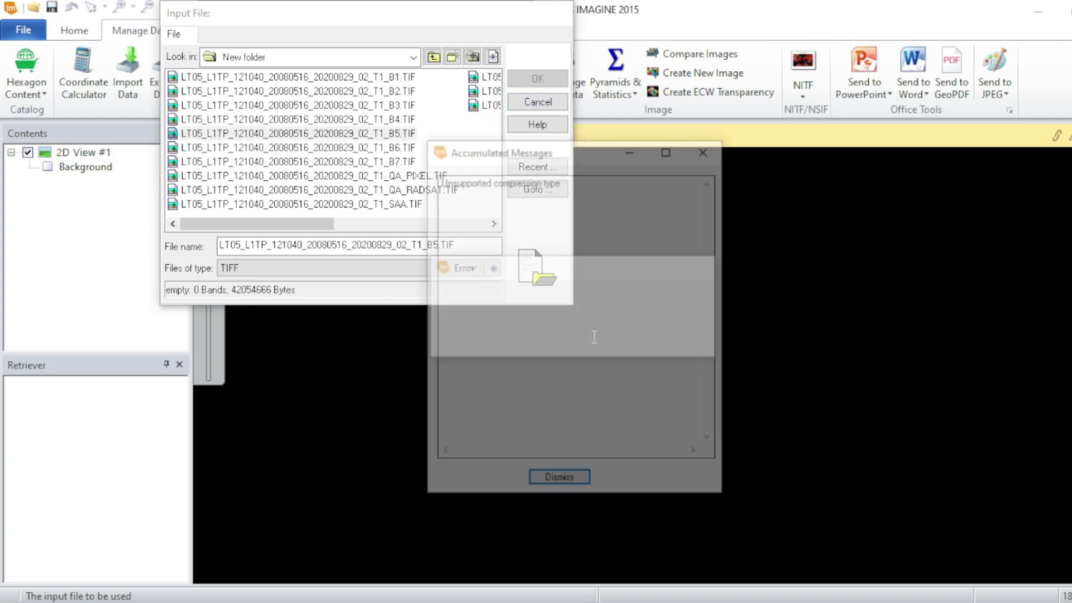
left_click(559, 483)
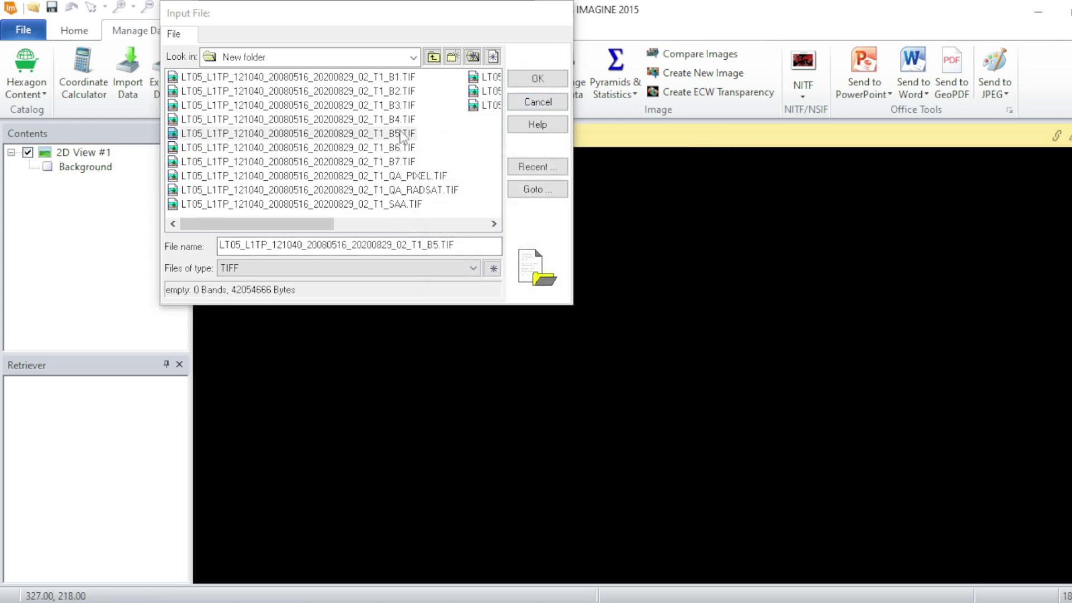
left_click(526, 82)
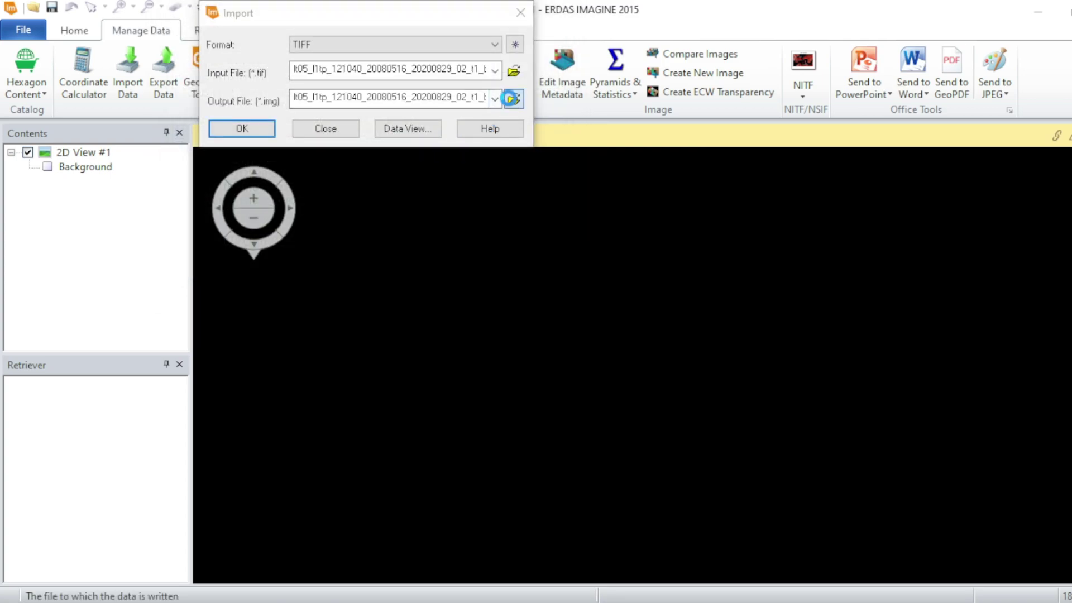
- Save the output as an .img in D:\2008, run the import, and close Process List
left_click(513, 99)
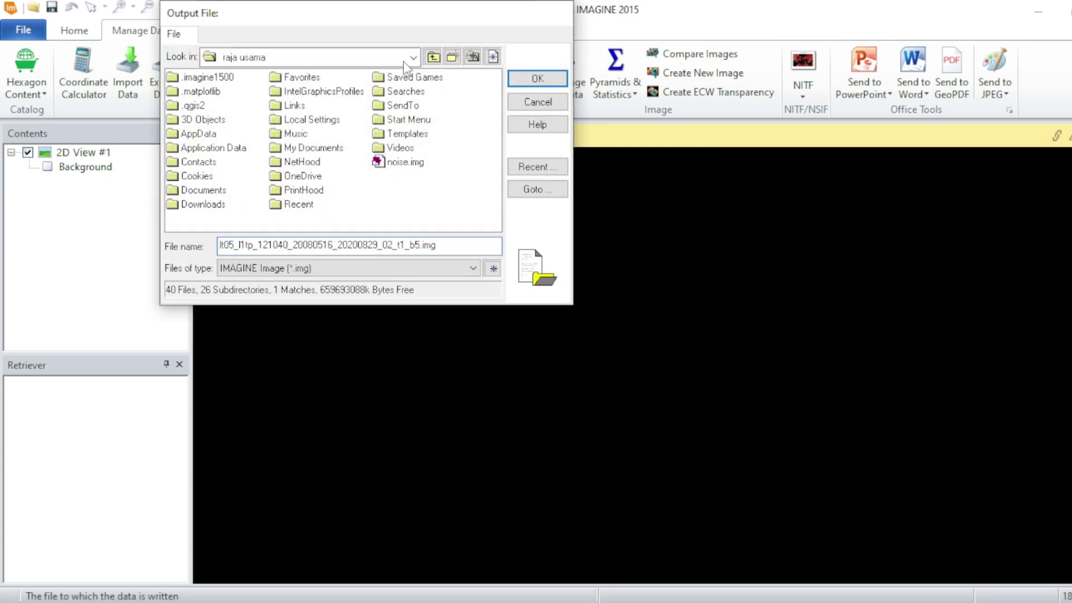
left_click(410, 58)
left_click(262, 118)
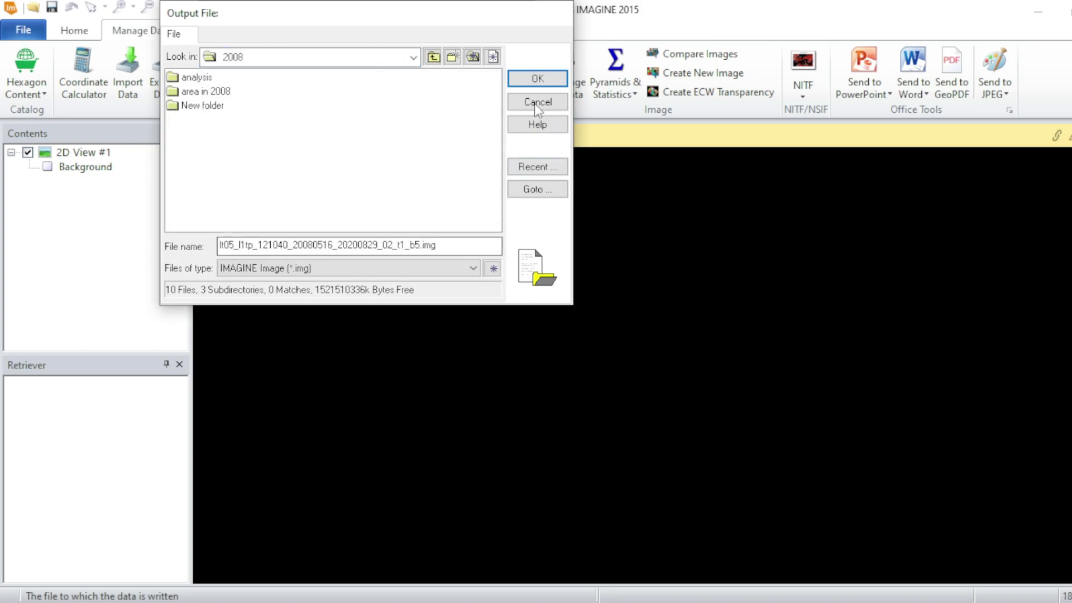
left_click(538, 78)
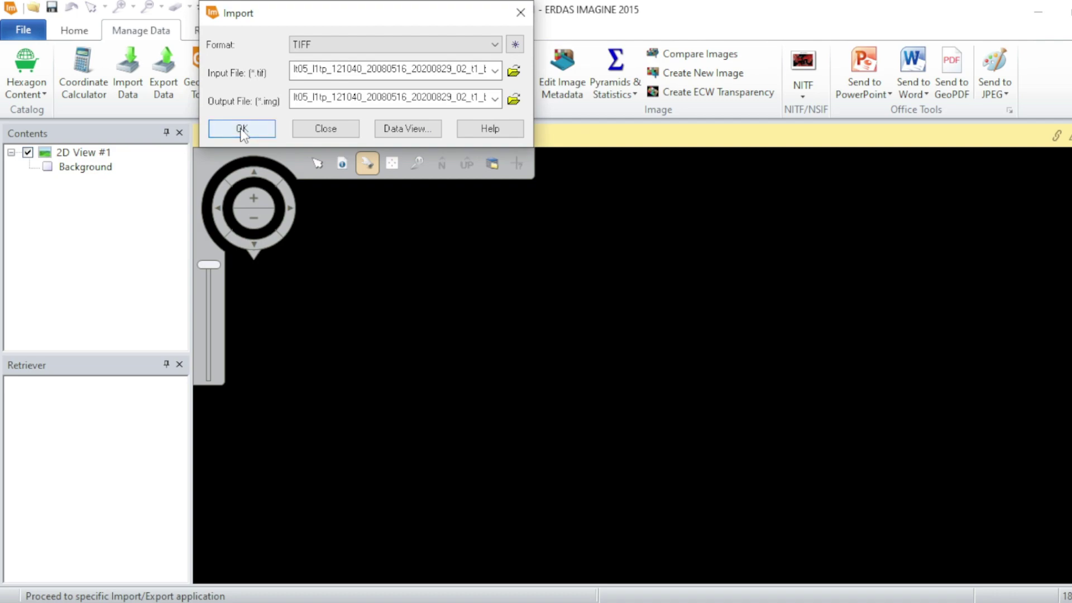
left_click(240, 129)
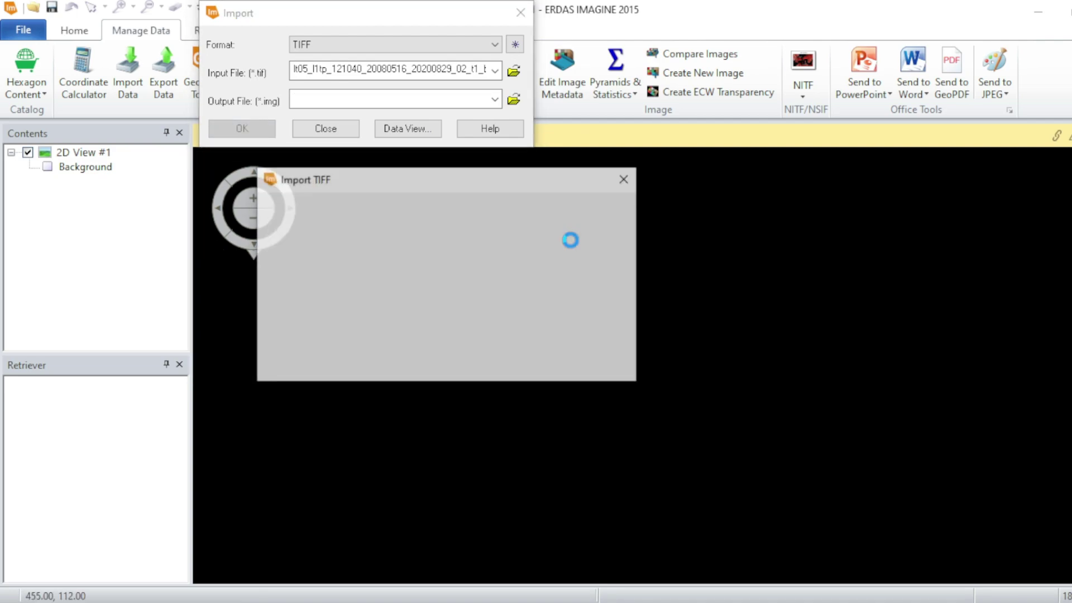
left_click(310, 320)
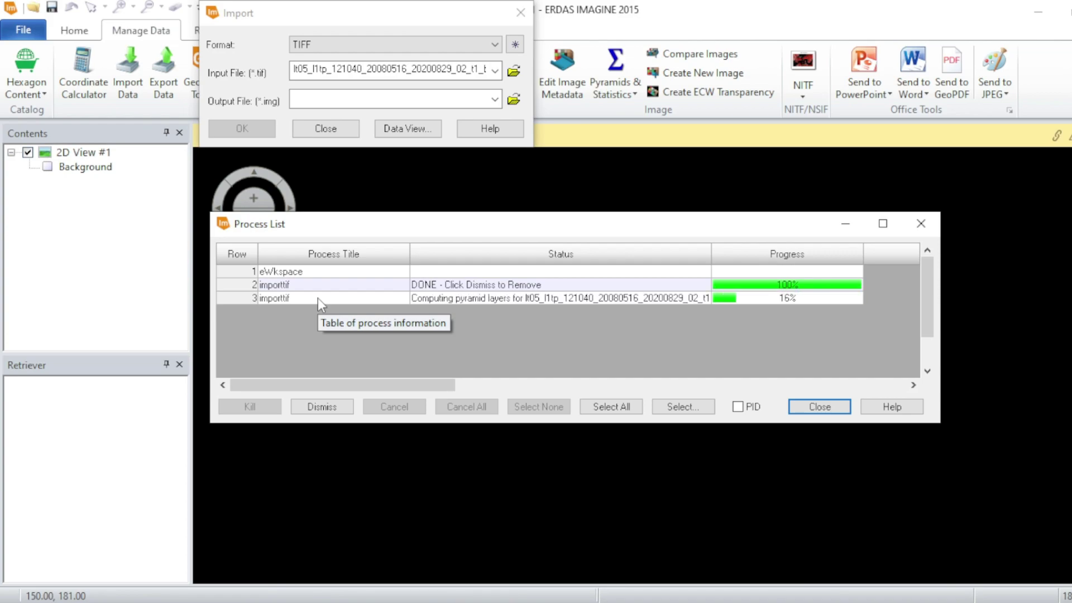
left_click(820, 407)
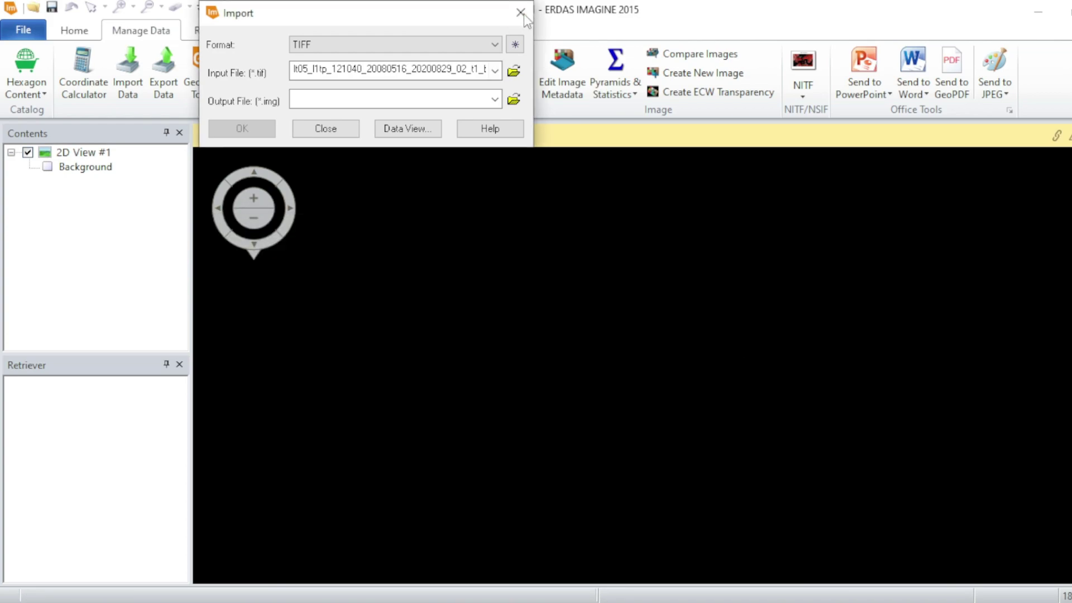
- Open the converted b5 .img from D:\2008 as a raster layer in 2D View #1
left_click(521, 12)
right_click(472, 224)
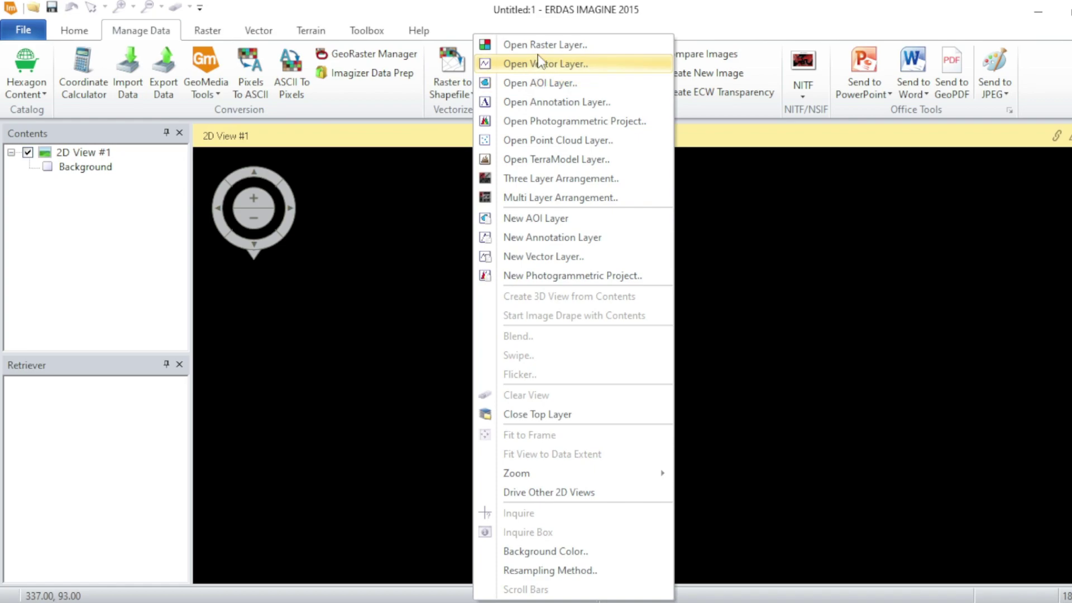
right_click(430, 219)
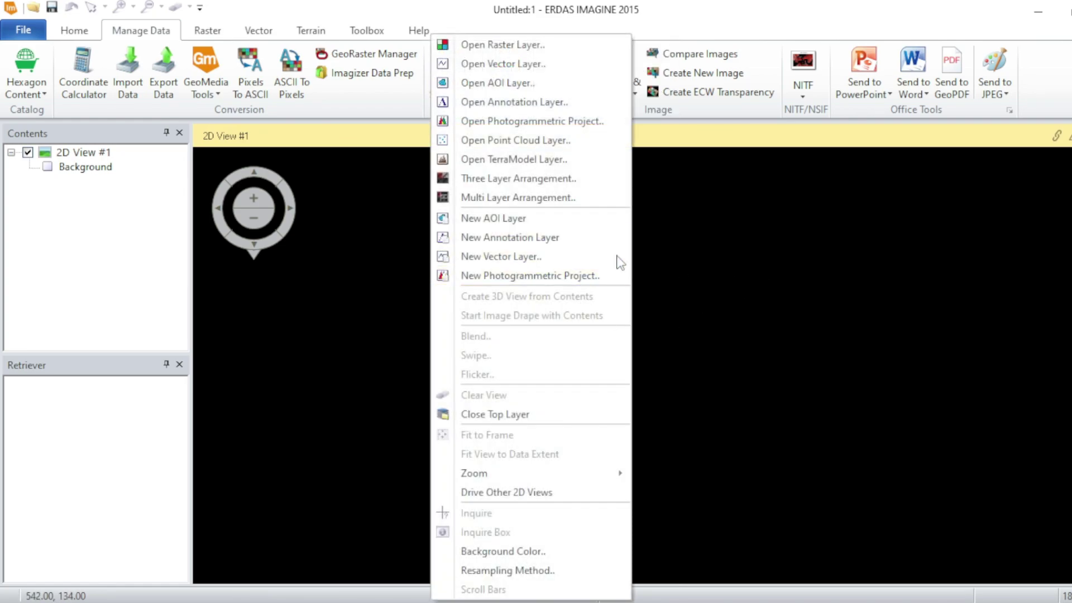
left_click(542, 45)
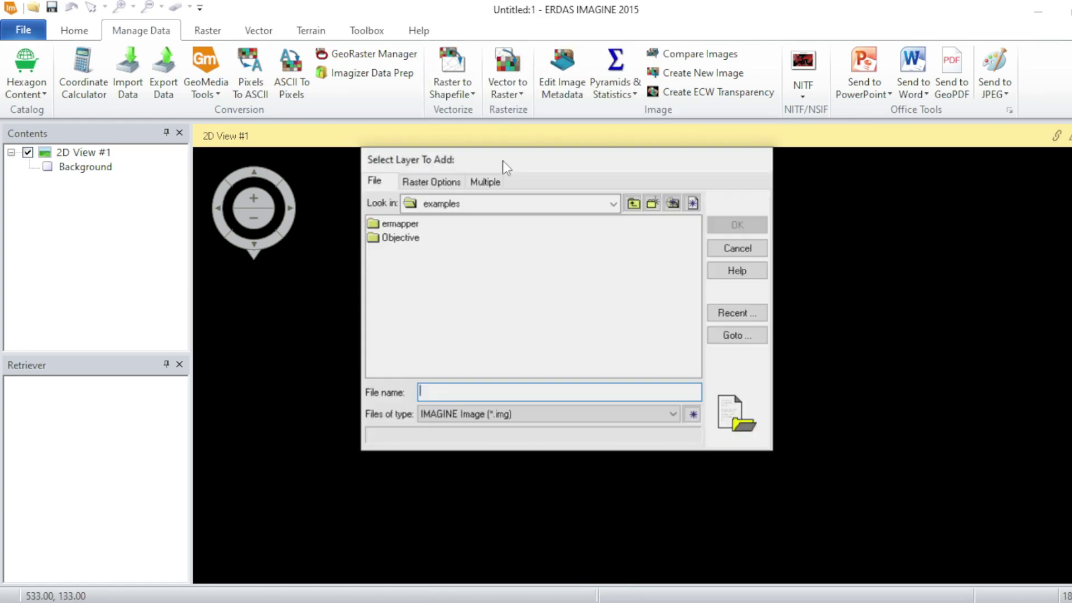
left_click(578, 208)
left_click(429, 299)
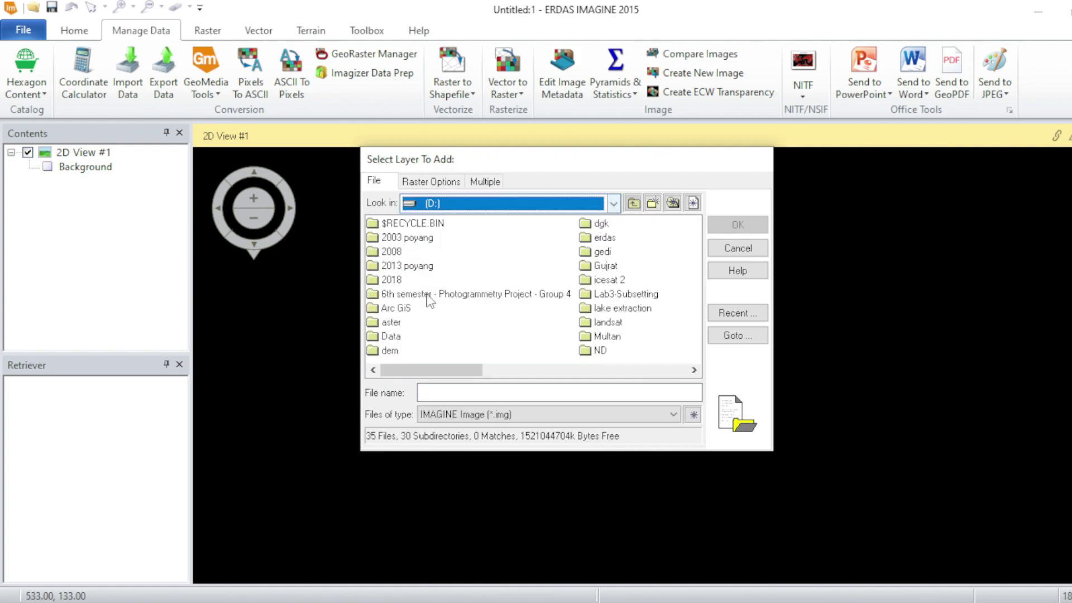
double_click(384, 253)
left_click(476, 267)
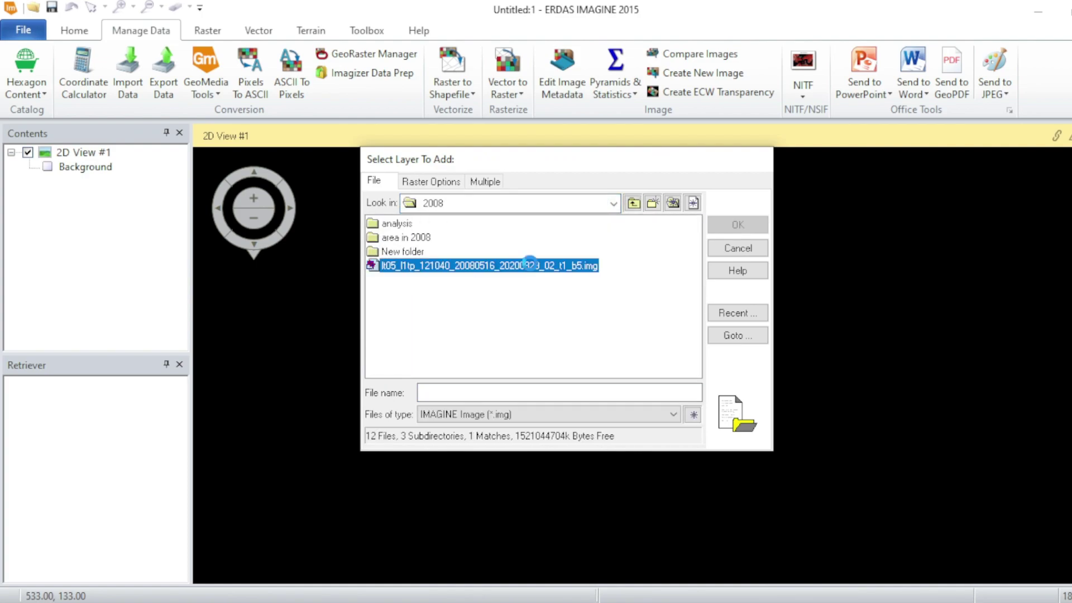
left_click(738, 225)
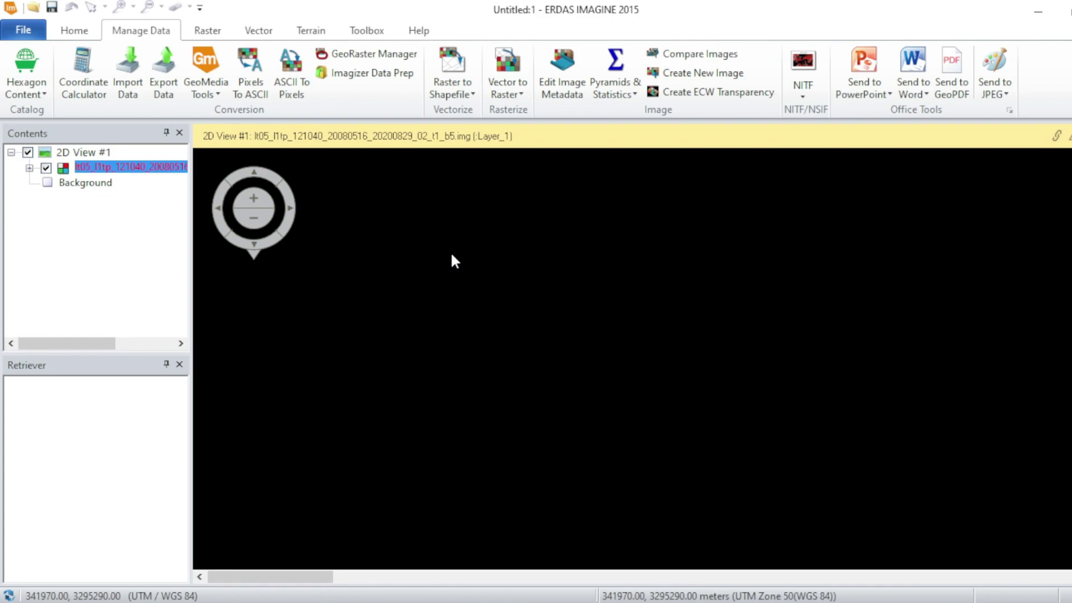
mouse_move(384, 178)
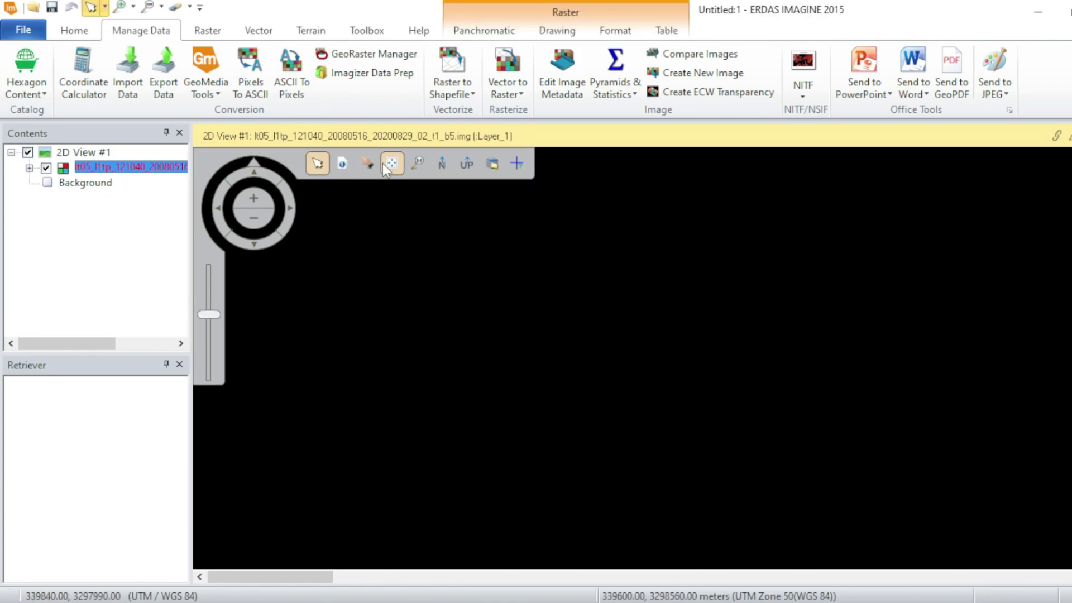
- Fit the band 5 image to the frame, then pan and zoom to inspect the reservoir
left_click(391, 163)
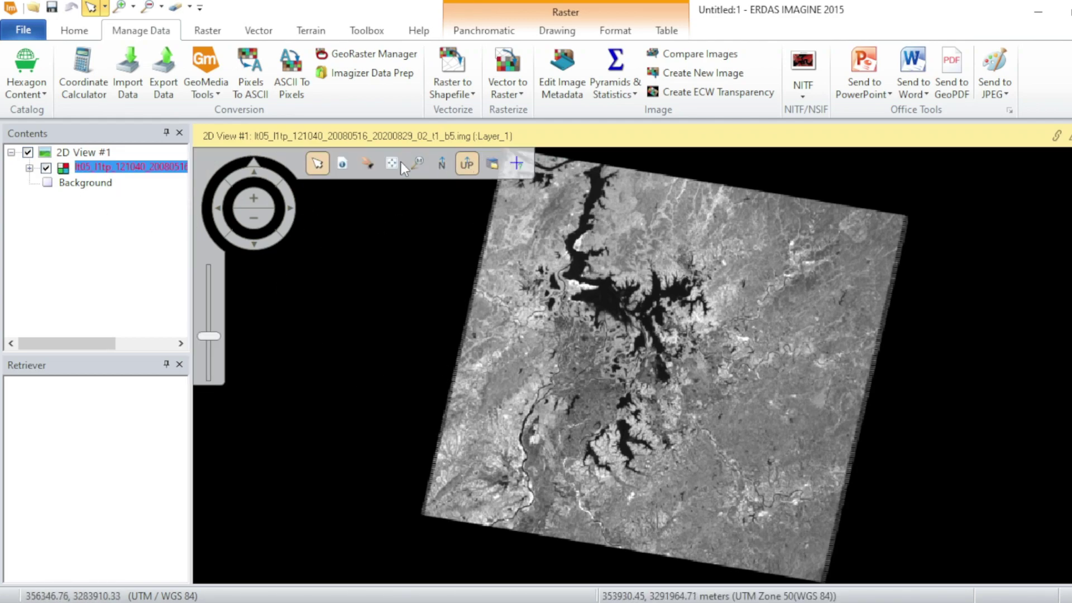
left_click_drag(654, 338, 623, 310)
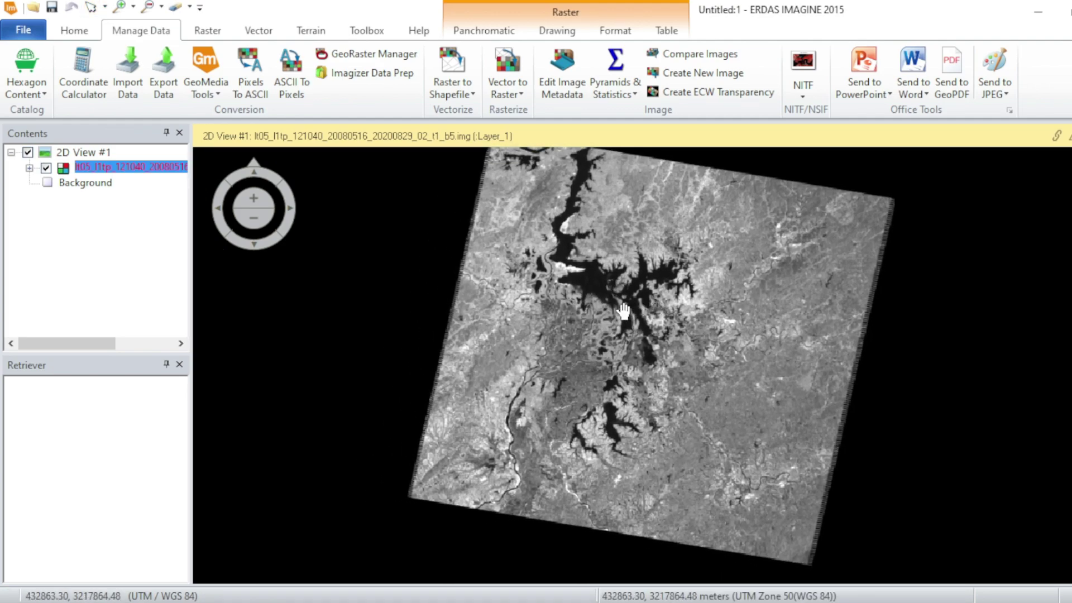
scroll(624, 311, "up", 5)
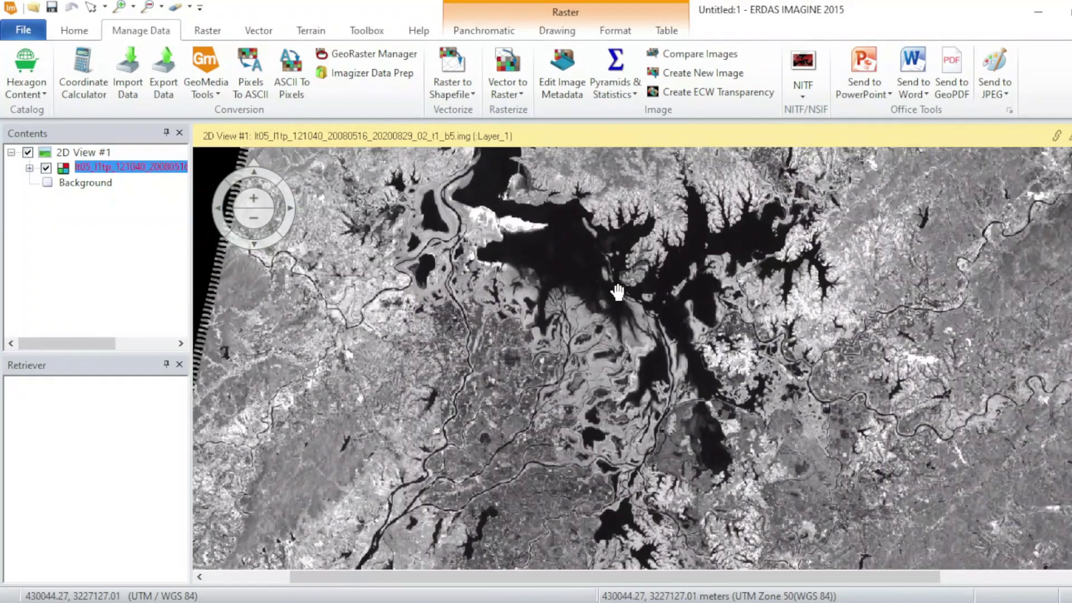
scroll(617, 300, "down", 6)
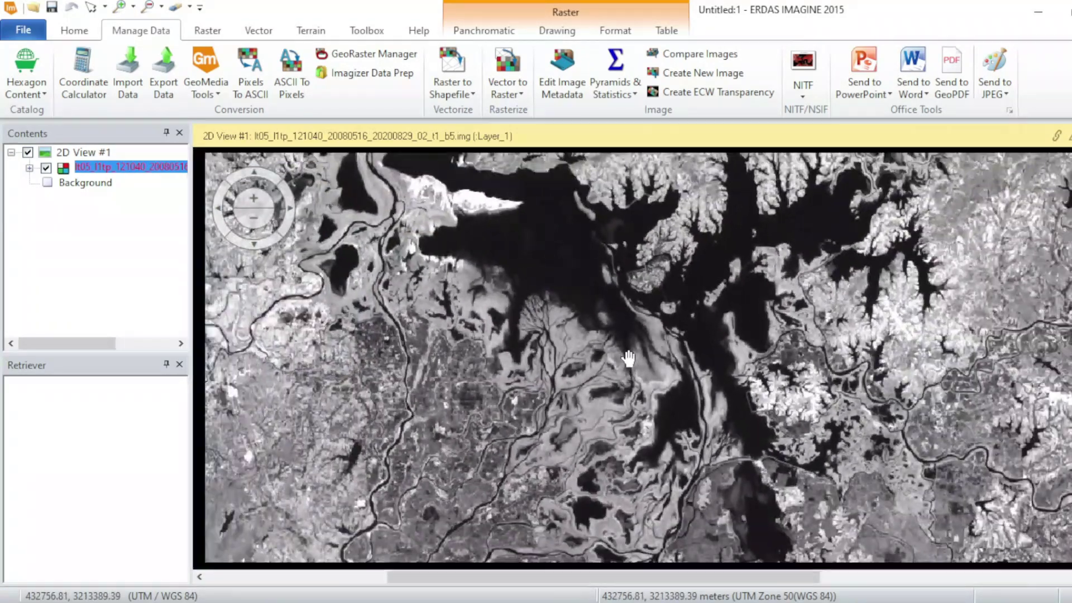
scroll(628, 357, "down", 1)
scroll(648, 346, "up", 4)
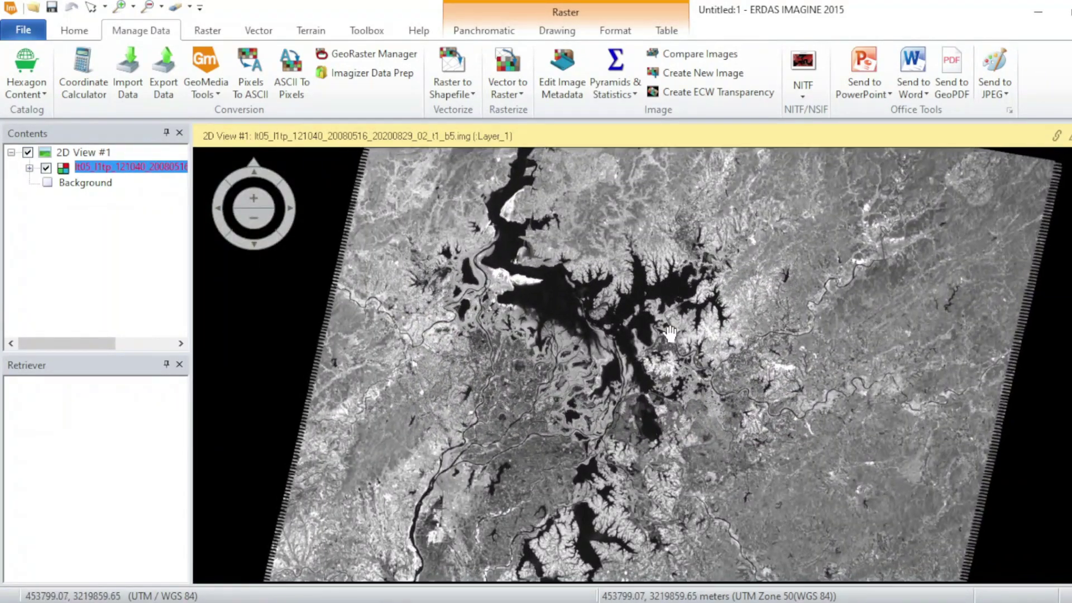
scroll(667, 335, "down", 2)
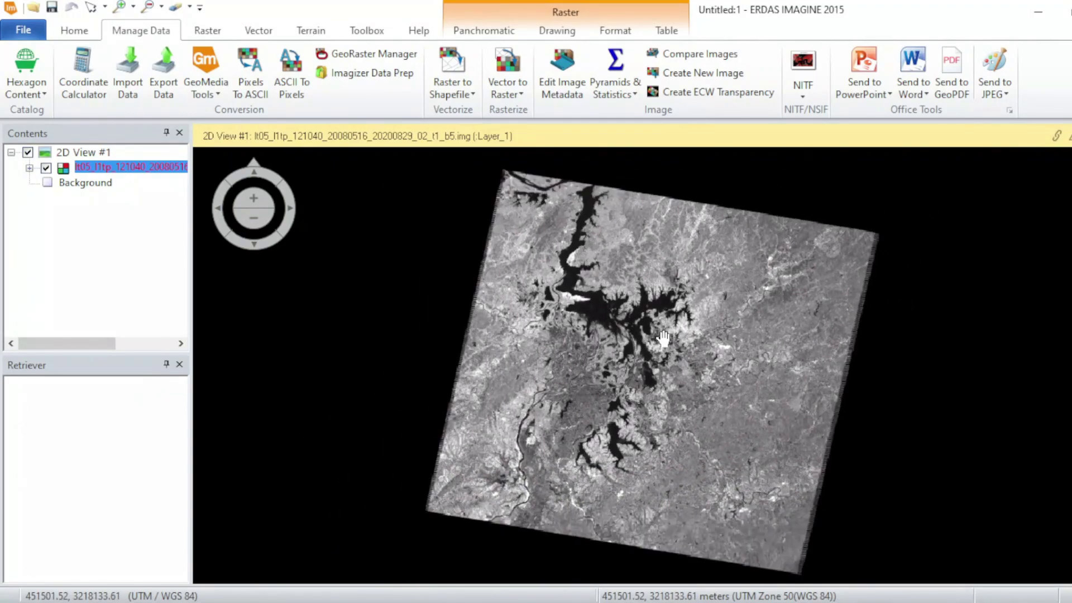